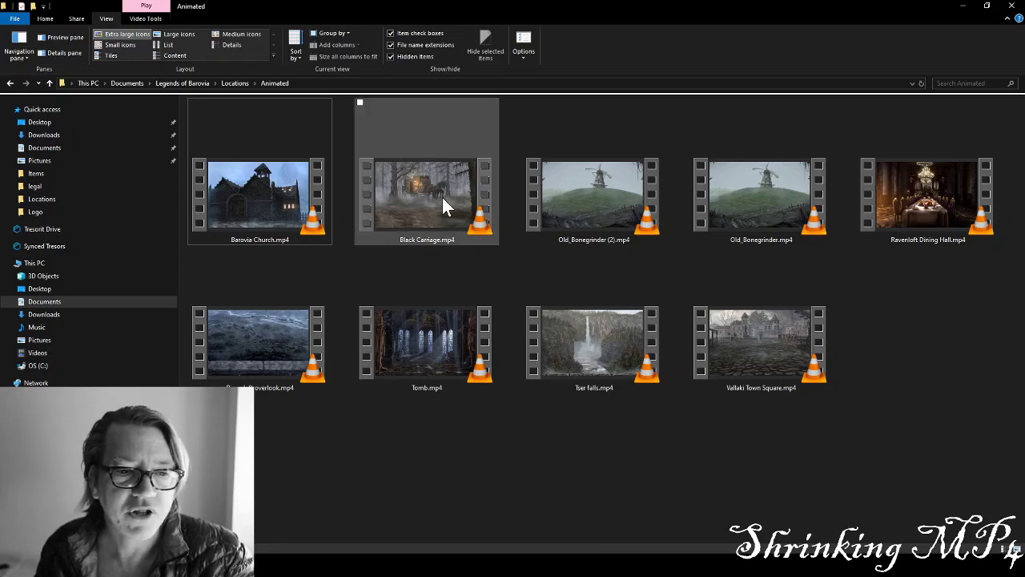
Step: Open the Properties of Black Carriage.mp4 to check its 15.9 MB size
{"action": "right_click", "coordinate": [442, 199]}
{"action": "left_click", "coordinate": [368, 434]}
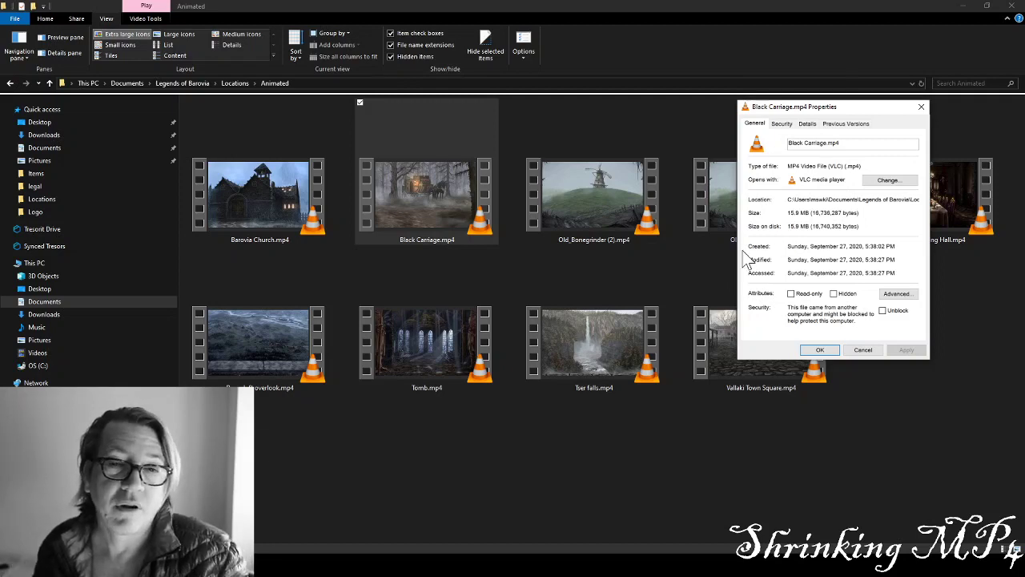
Step: Play Black Carriage.mp4 in VLC, move the player aside, then close it
{"action": "double_click", "coordinate": [430, 205]}
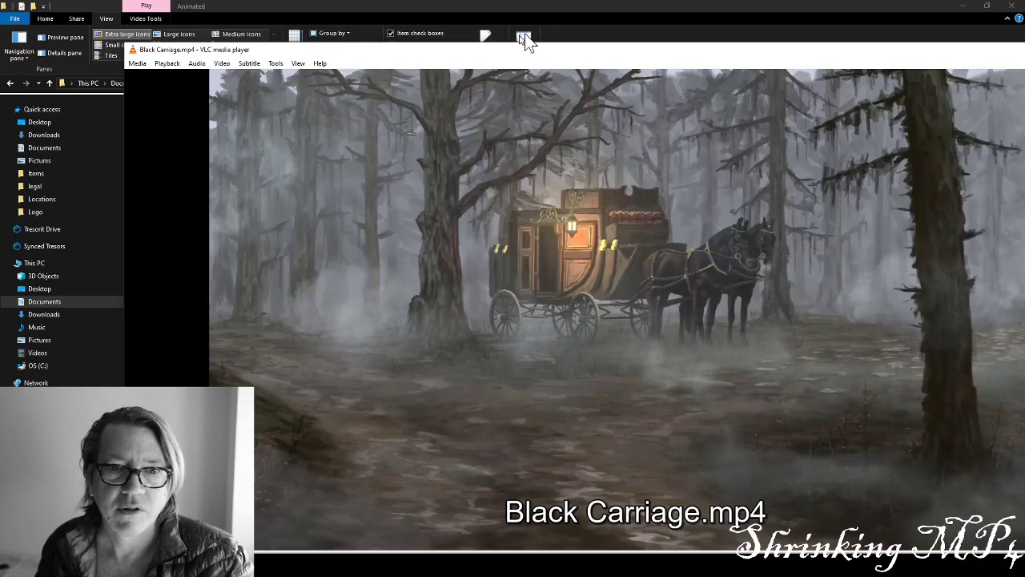
{"action": "left_click_drag", "start_coordinate": [602, 53], "coordinate": [510, 35]}
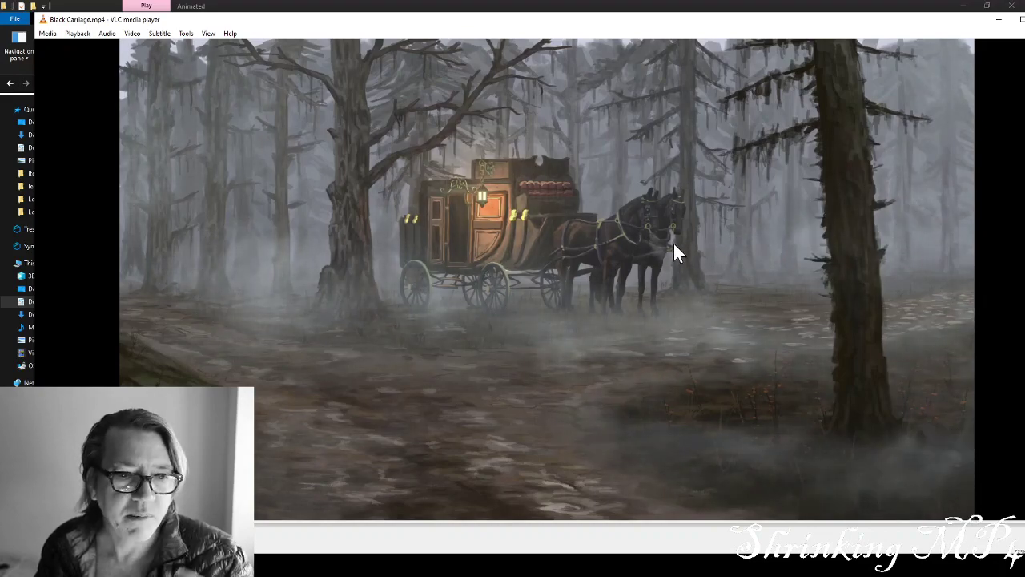
{"action": "left_click_drag", "start_coordinate": [934, 16], "coordinate": [816, 21]}
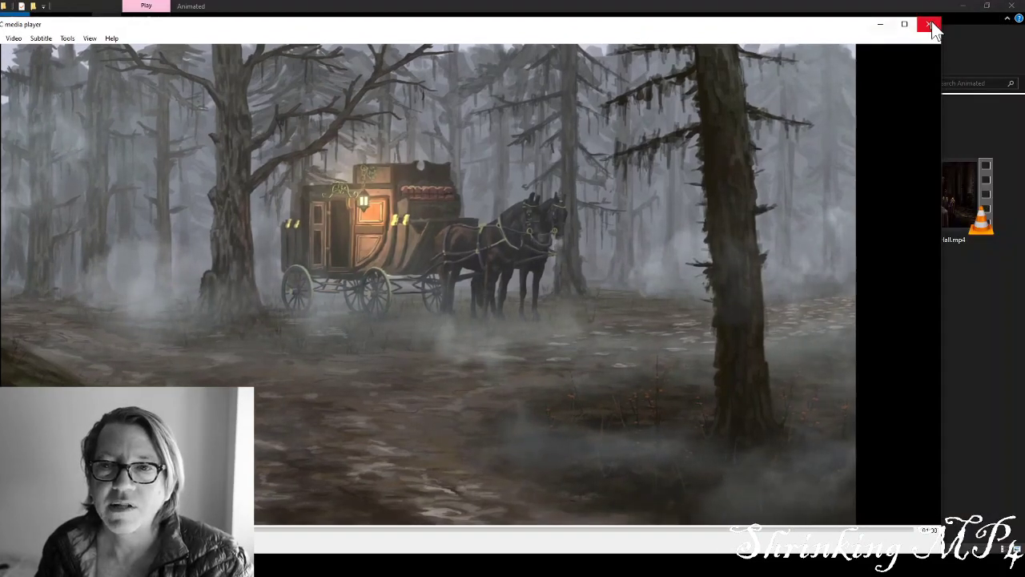
{"action": "left_click", "coordinate": [932, 26]}
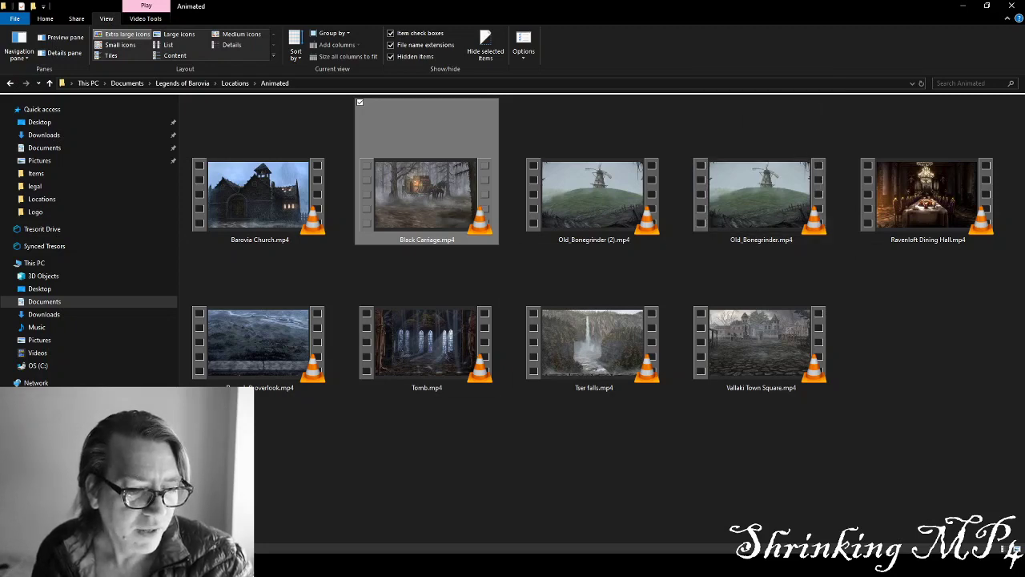
Step: Alt+Tab to AnyMP4 Video Converter Ultimate, showing its empty Converter list
{"action": "key", "text": "alt+Tab"}
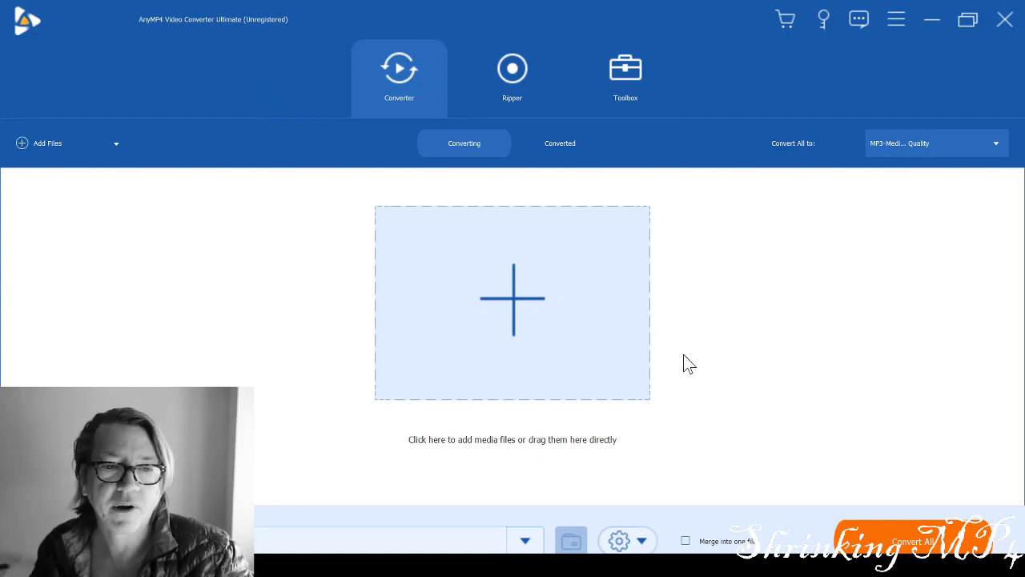
Step: Add Black Carriage.mp4 from the Animated folder to the converter's file list
{"action": "left_click", "coordinate": [515, 305]}
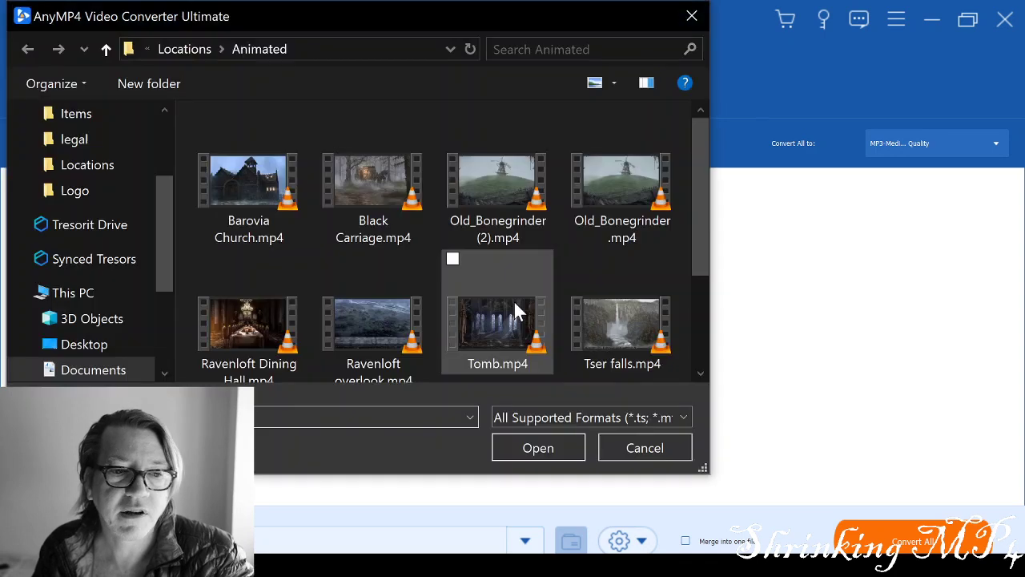
{"action": "left_click", "coordinate": [334, 189]}
{"action": "left_click", "coordinate": [541, 448]}
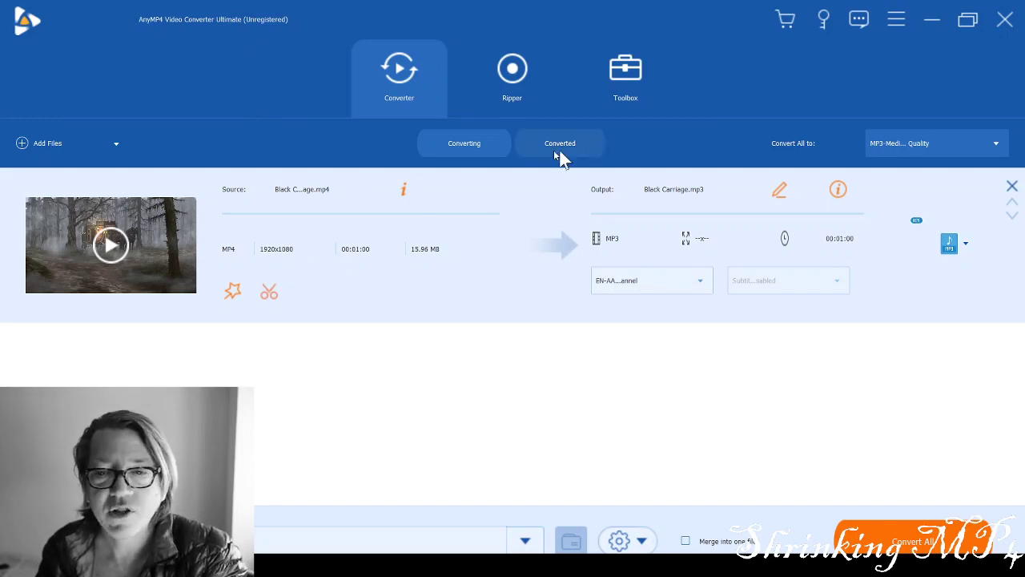
Step: Change Black Carriage's output from MP3 to the MP4 HD 720P (1280x720) video preset
{"action": "left_click", "coordinate": [967, 247]}
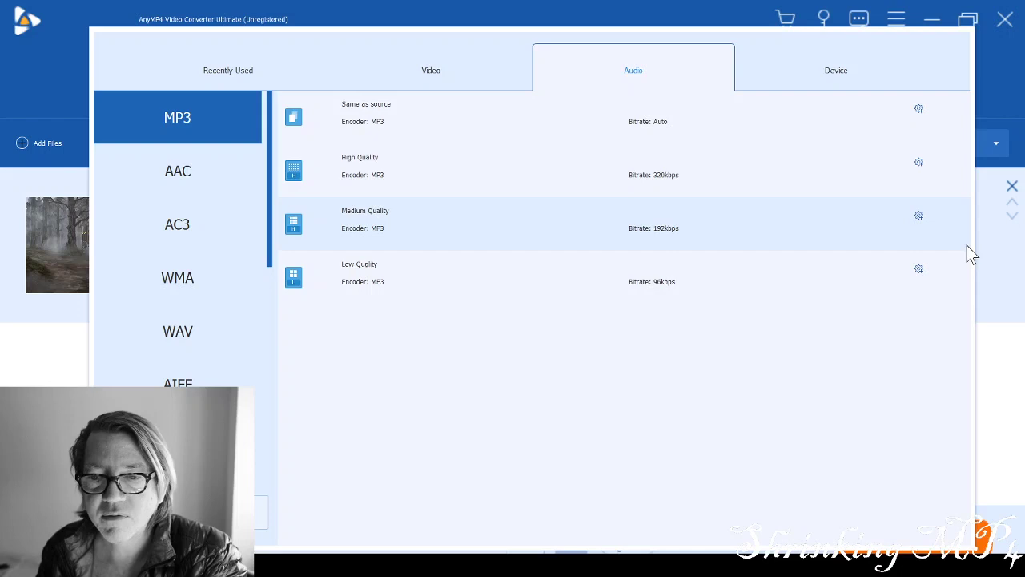
{"action": "left_click", "coordinate": [430, 73]}
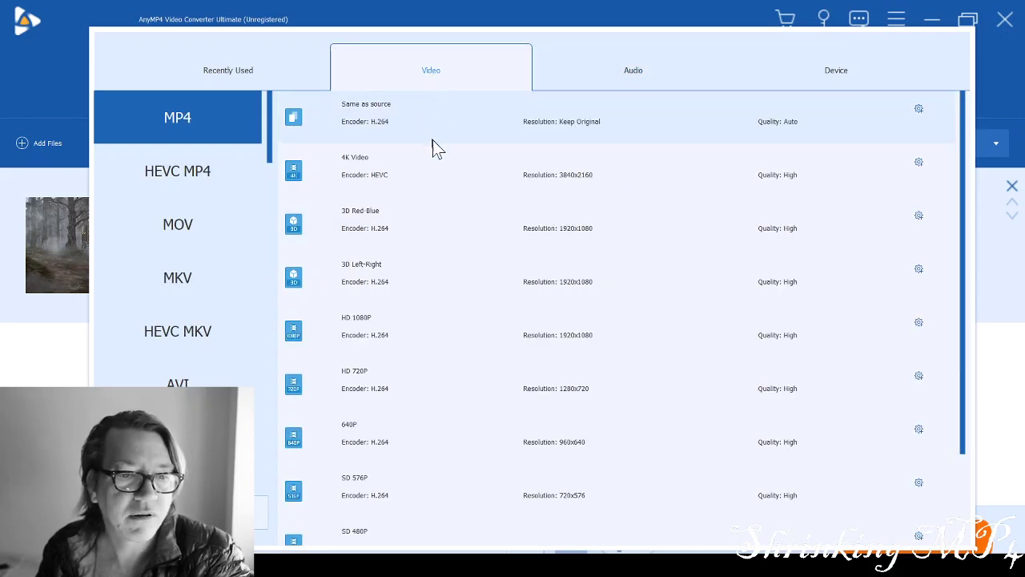
{"action": "scroll", "coordinate": [433, 144], "scroll_direction": "down", "scroll_amount": 3}
{"action": "left_click", "coordinate": [361, 269]}
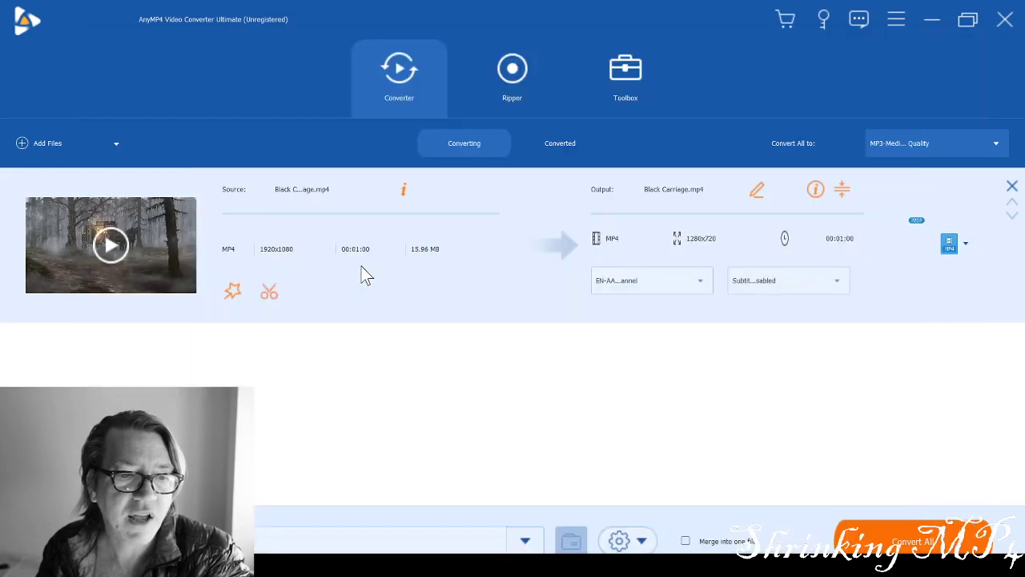
Step: Compress the output by about 52% to 7.61 MB and preview the result
{"action": "left_click", "coordinate": [843, 193]}
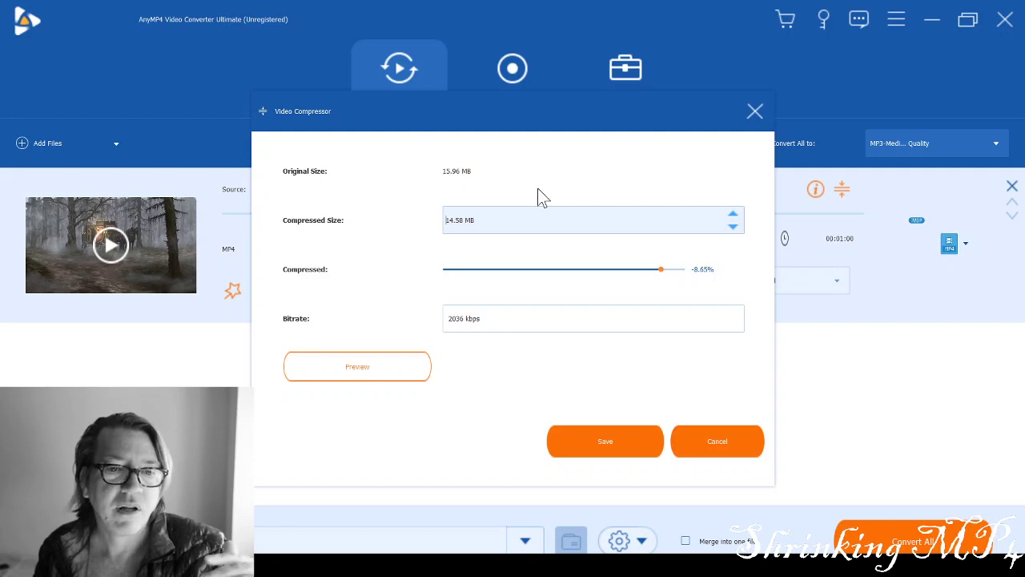
{"action": "left_click_drag", "start_coordinate": [662, 270], "coordinate": [544, 271]}
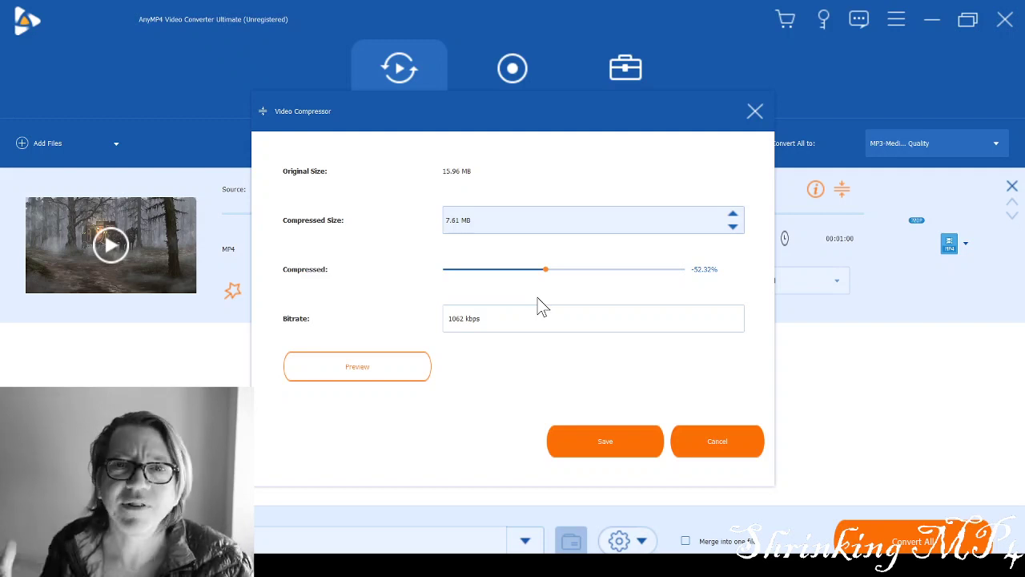
{"action": "left_click", "coordinate": [361, 373]}
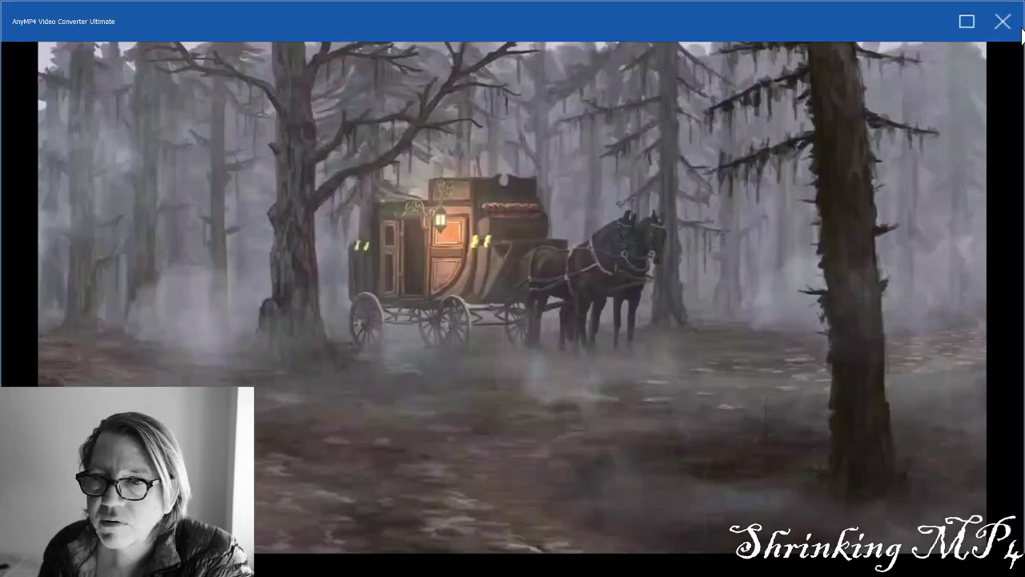
{"action": "left_click", "coordinate": [1001, 24]}
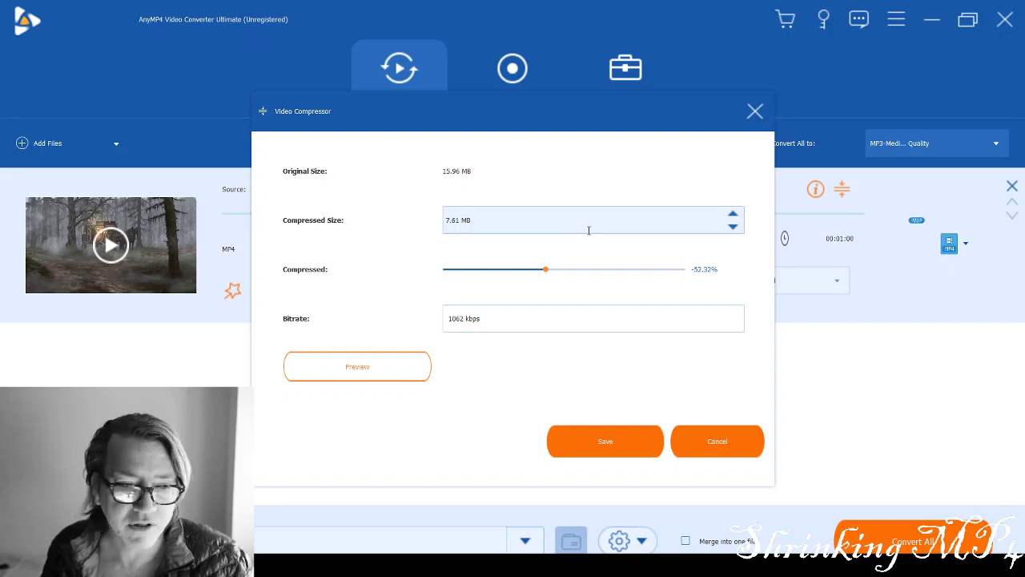
Step: Save the compression settings and convert all with the free trial, producing Black Carriage (2).mp4
{"action": "left_click", "coordinate": [609, 436]}
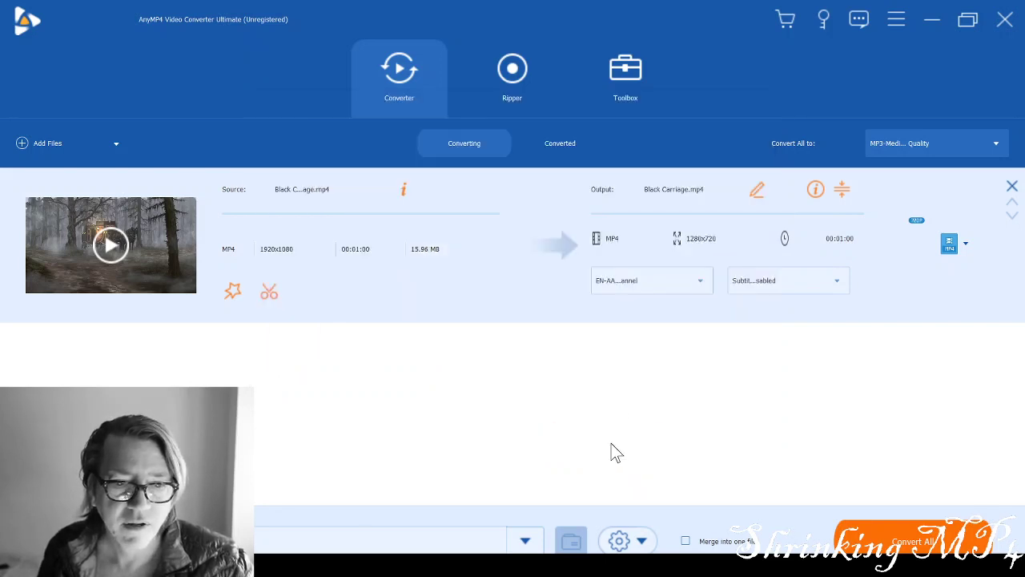
{"action": "left_click", "coordinate": [945, 543]}
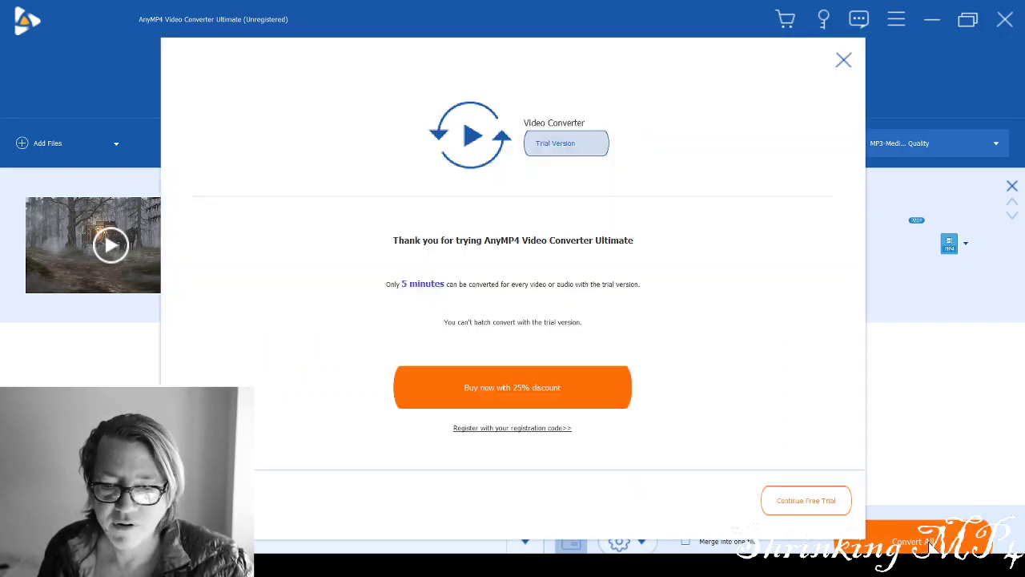
{"action": "left_click", "coordinate": [818, 500]}
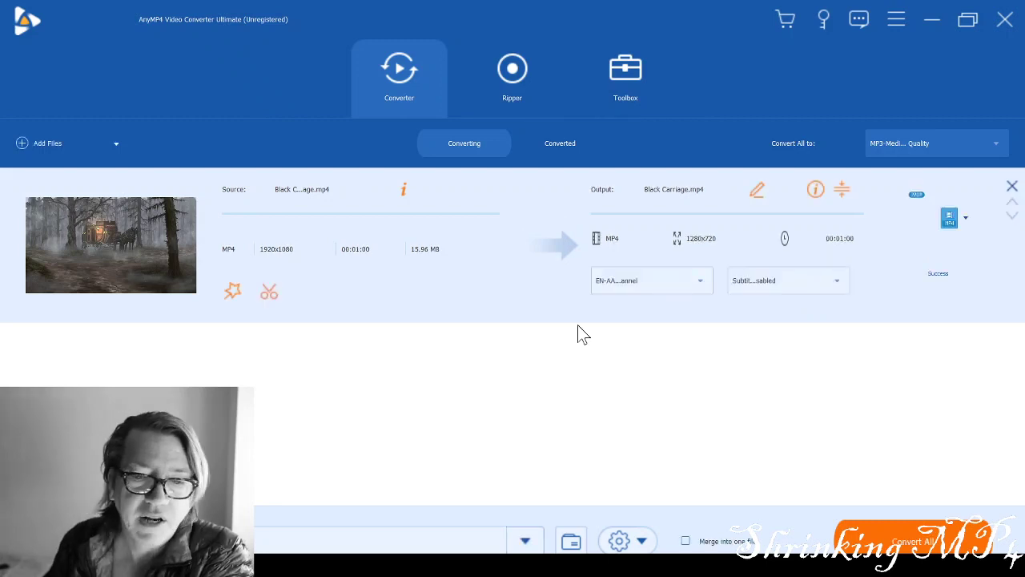
{"action": "left_click", "coordinate": [967, 24]}
{"action": "left_click", "coordinate": [797, 70]}
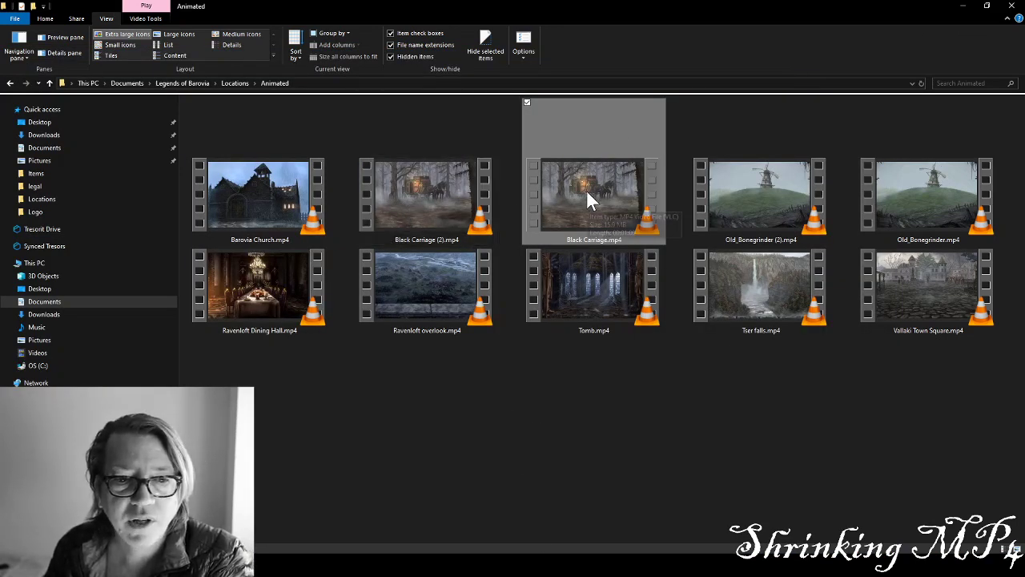
{"action": "left_click", "coordinate": [432, 194]}
{"action": "double_click", "coordinate": [432, 195]}
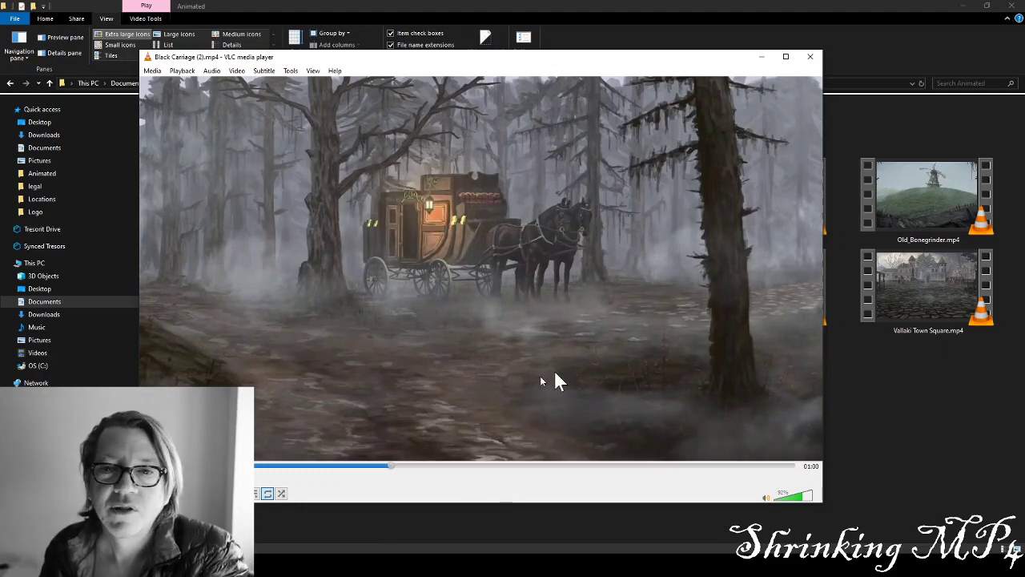
{"action": "left_click", "coordinate": [809, 56]}
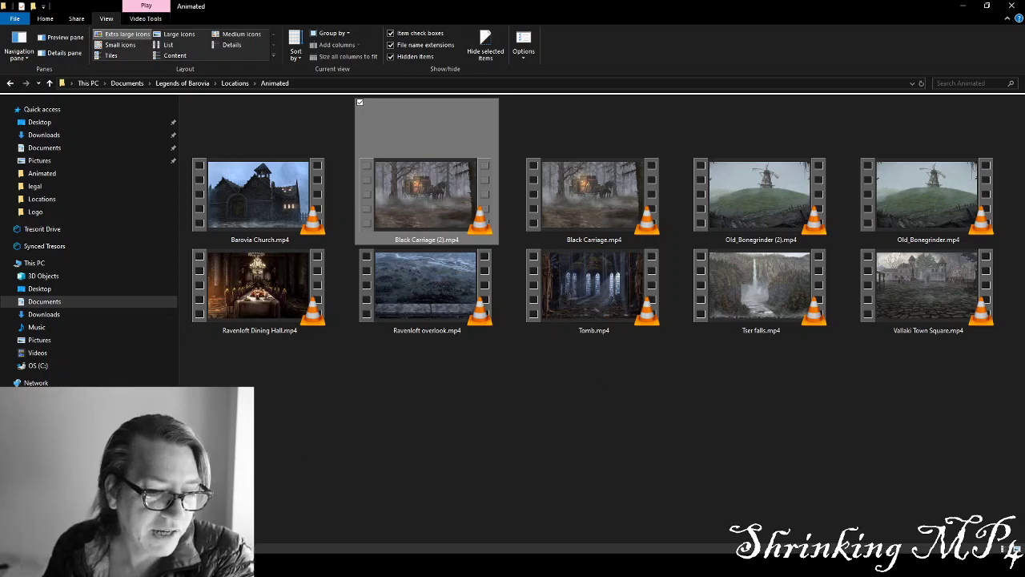
{"action": "key", "text": "alt+Tab"}
Step: Move the converter window aside to confirm Success, then close AnyMP4 Video Converter Ultimate
{"action": "left_click_drag", "start_coordinate": [429, 60], "coordinate": [799, 88]}
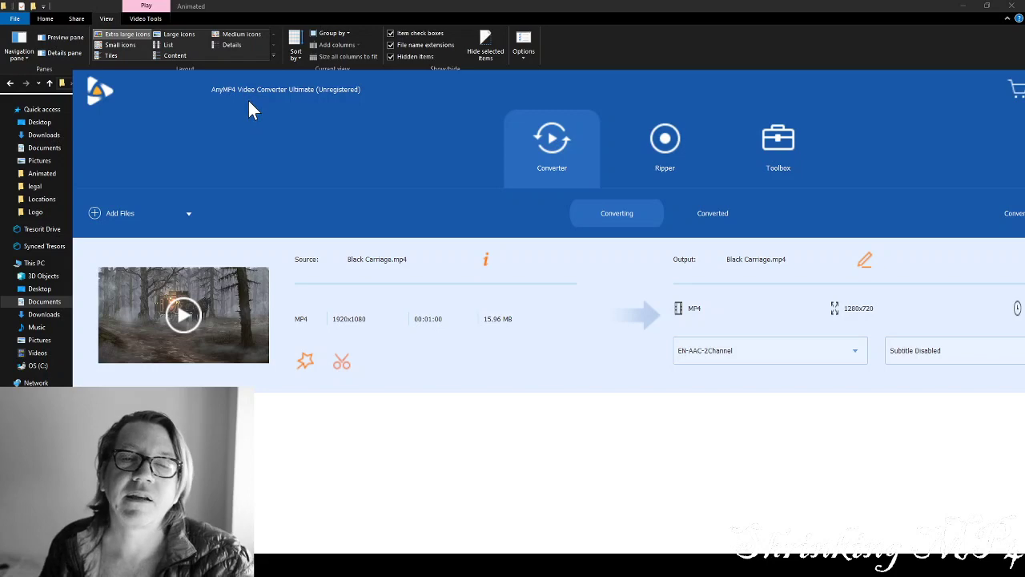
{"action": "left_click_drag", "start_coordinate": [663, 88], "coordinate": [294, 85]}
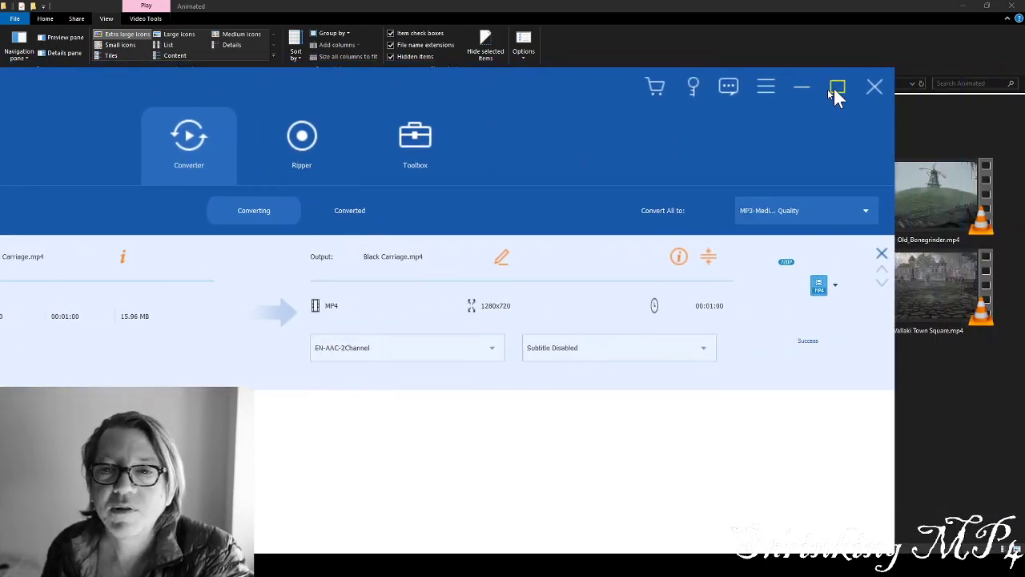
{"action": "left_click", "coordinate": [875, 88]}
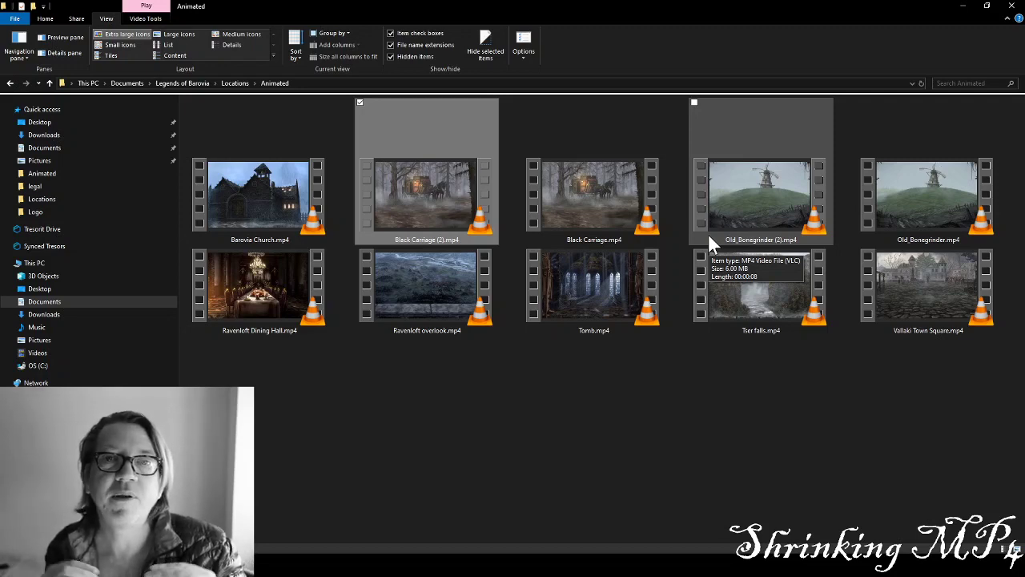
Step: Minimize the Explorer folder window to reveal Black Carriage.mp4's 15.9 MB Properties
{"action": "left_click", "coordinate": [961, 7]}
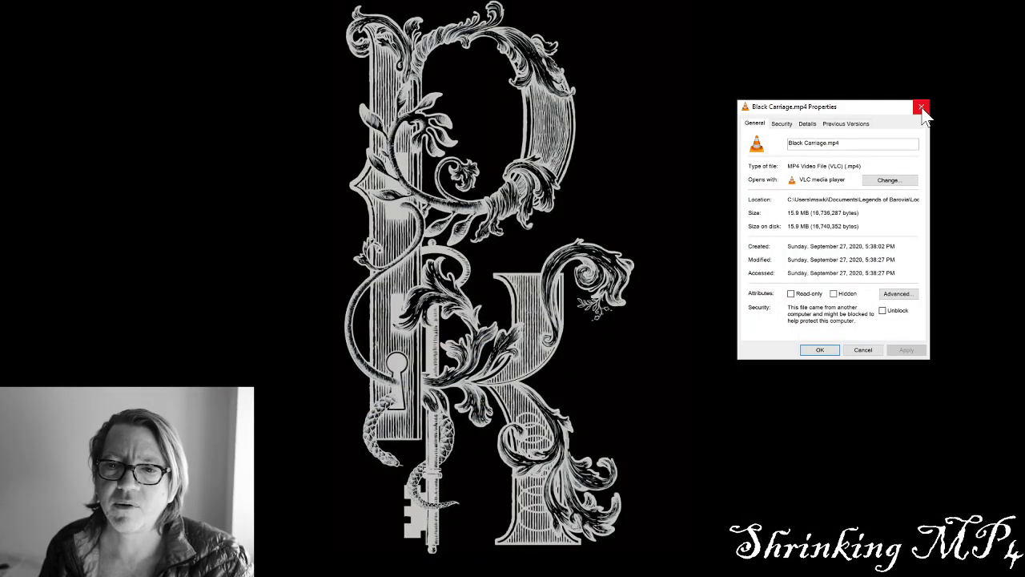